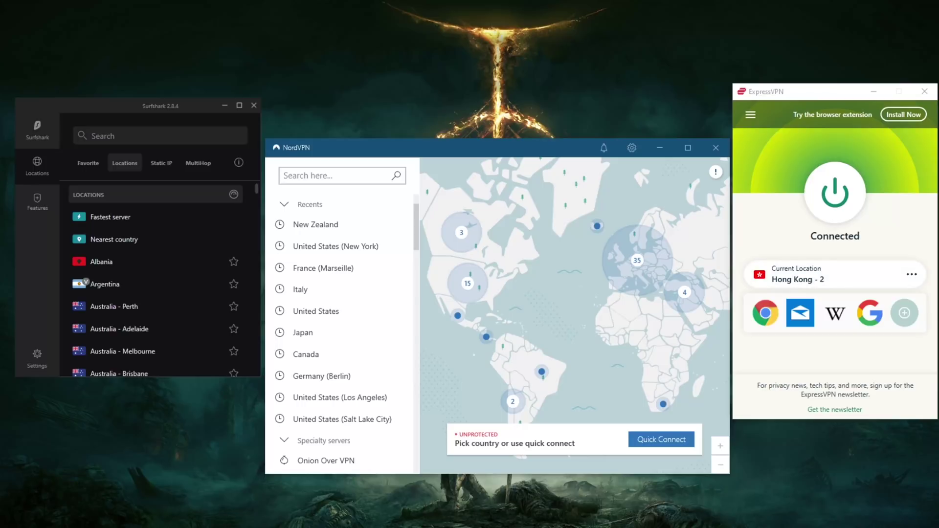
click(772, 93)
click(157, 117)
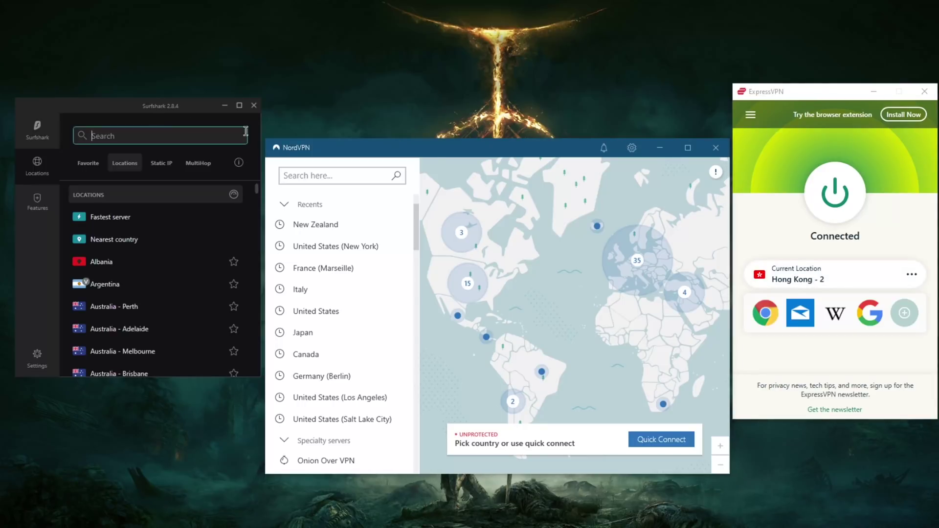
click(542, 89)
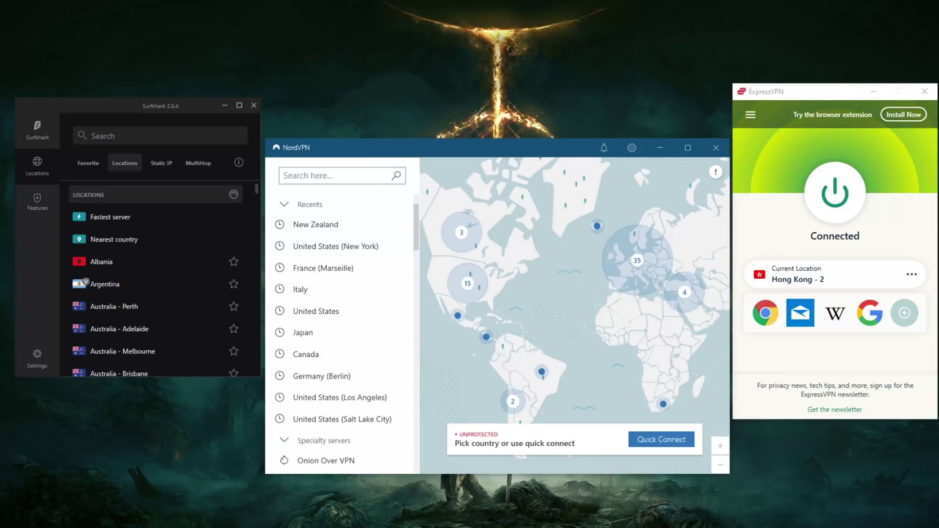
Step: Bring up the What Is My IP Address page in Chrome and disconnect ExpressVPN from Hong Kong - 2
key(alt+Tab)
drag(266, 48, 296, 43)
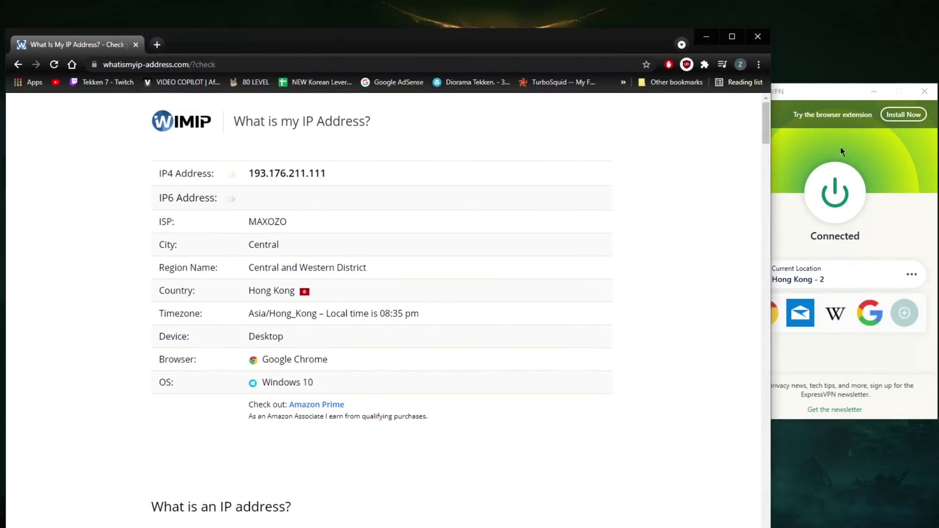
click(796, 88)
click(842, 198)
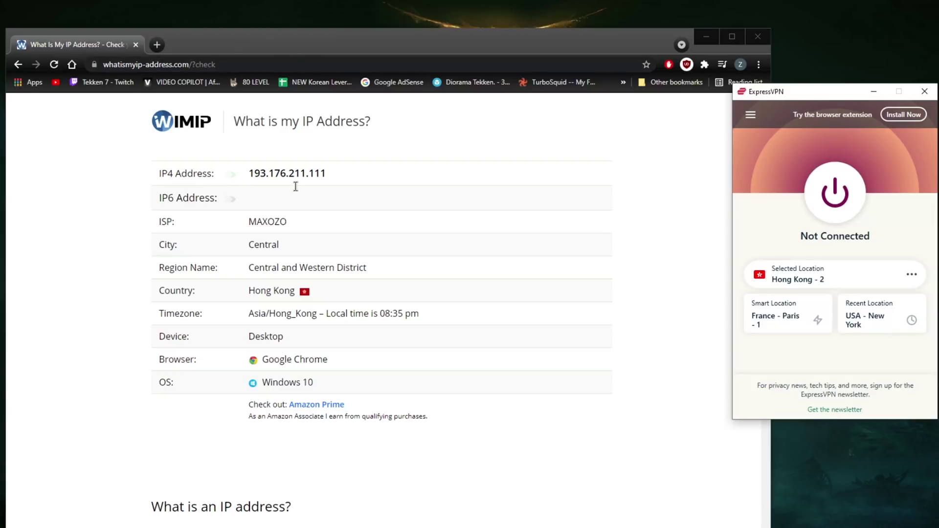
click(369, 140)
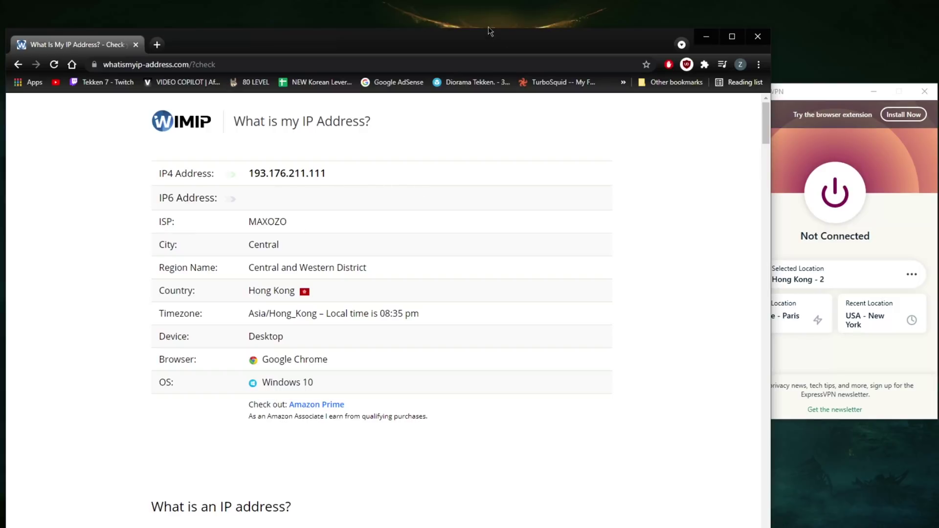
drag(488, 45, 597, 487)
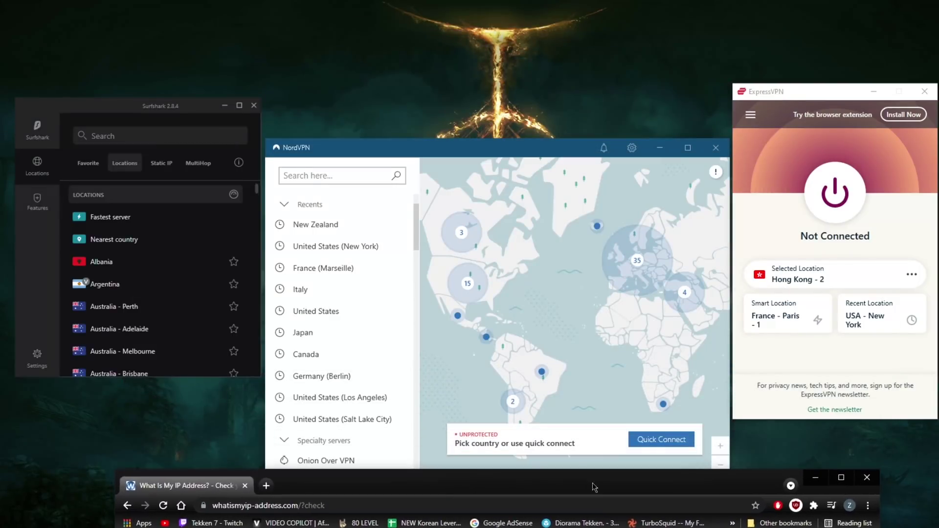
Step: Open ExpressVPN's VPN locations list to view the recommended servers, and close it without choosing one
click(774, 176)
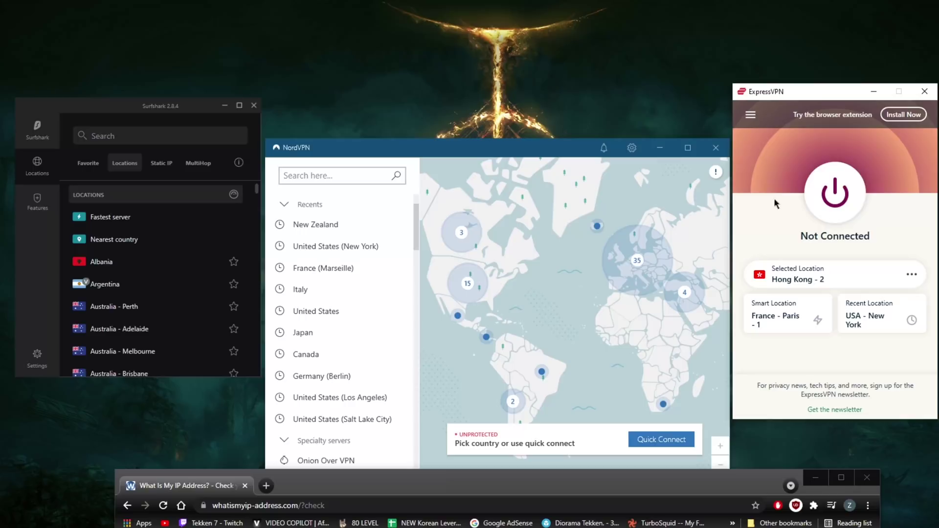
click(750, 116)
click(793, 133)
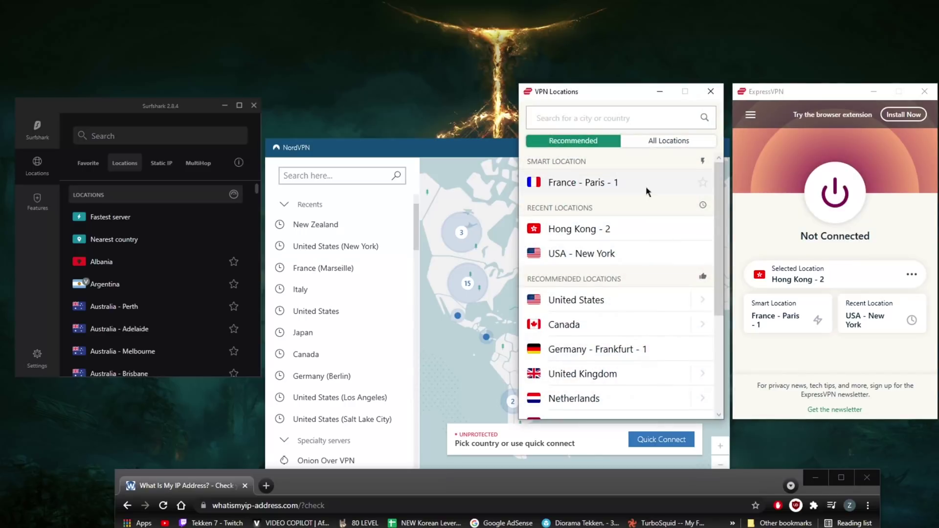
click(711, 92)
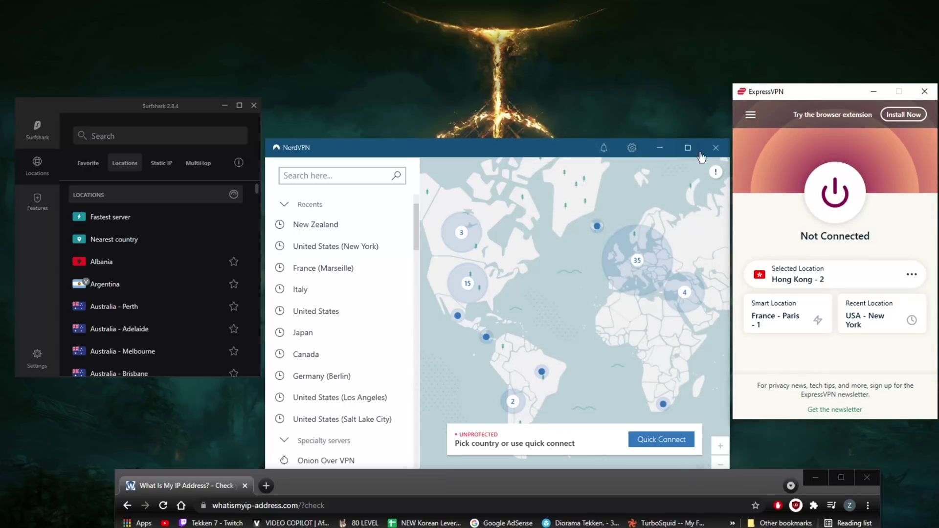
Step: Connect NordVPN to the Paris server in France from its map
drag(661, 277, 489, 248)
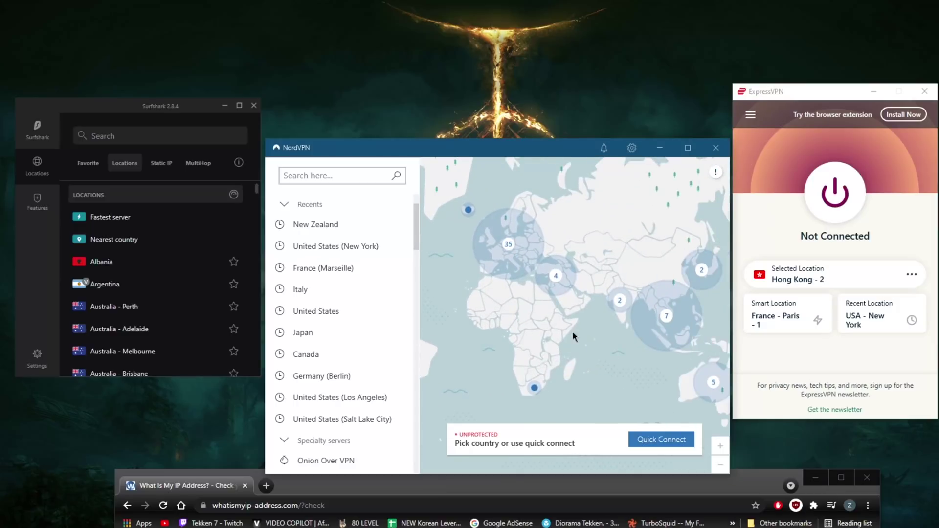
scroll(568, 244, up, 3)
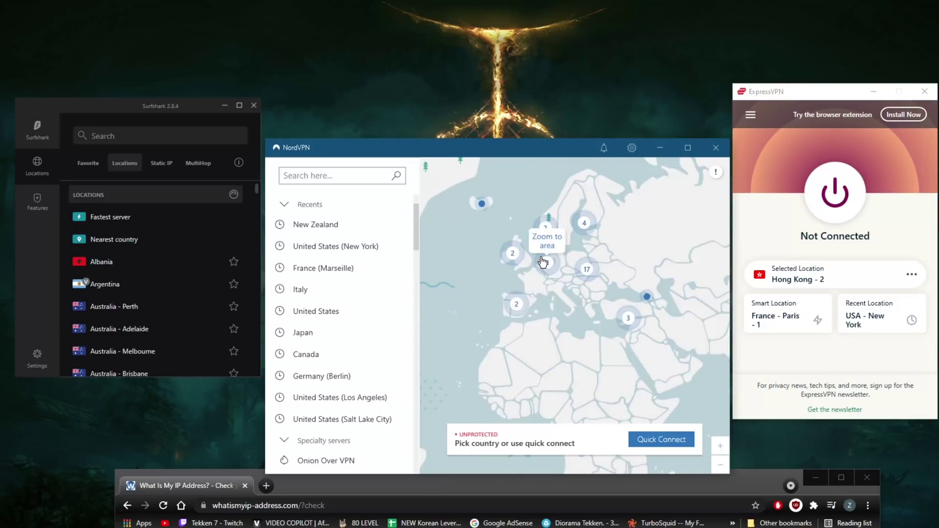
click(543, 262)
scroll(550, 284, up, 2)
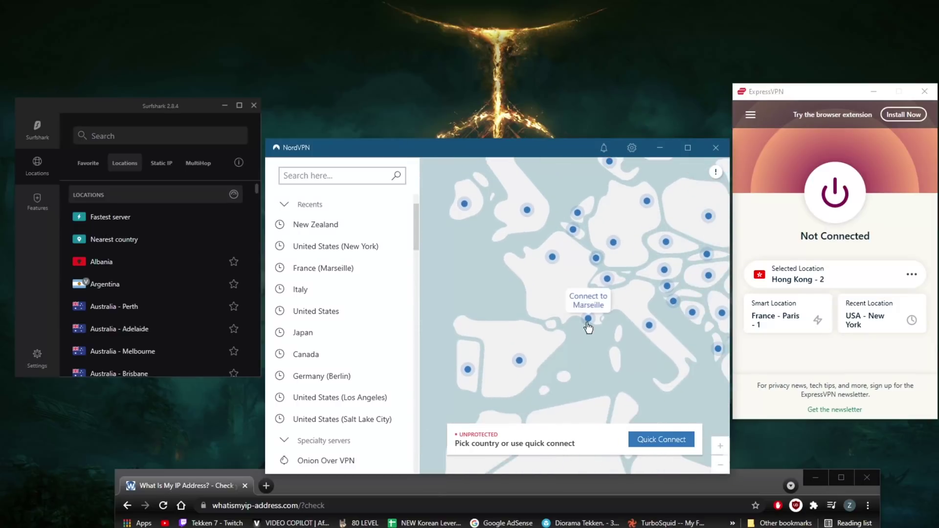
click(552, 258)
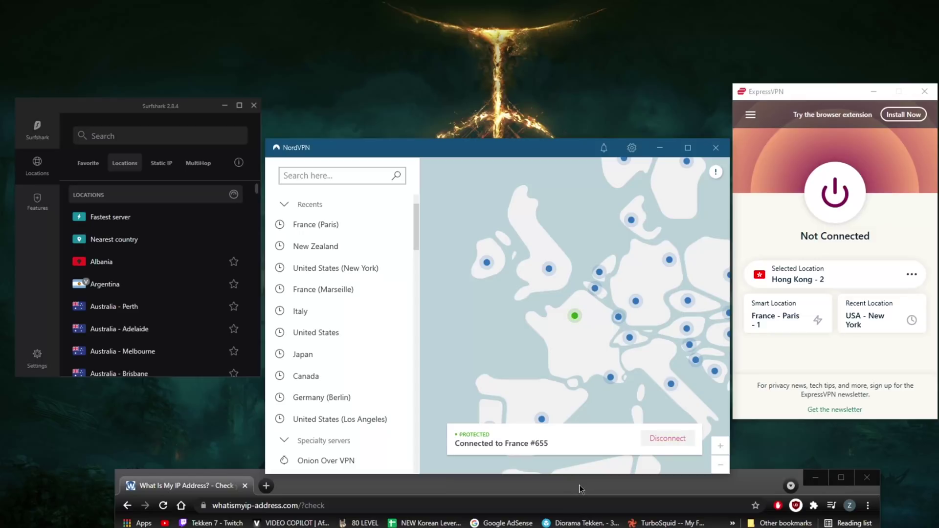
Step: Switch to Chrome and reload the IP address page to check the location reported for the NordVPN connection
drag(579, 489, 585, 32)
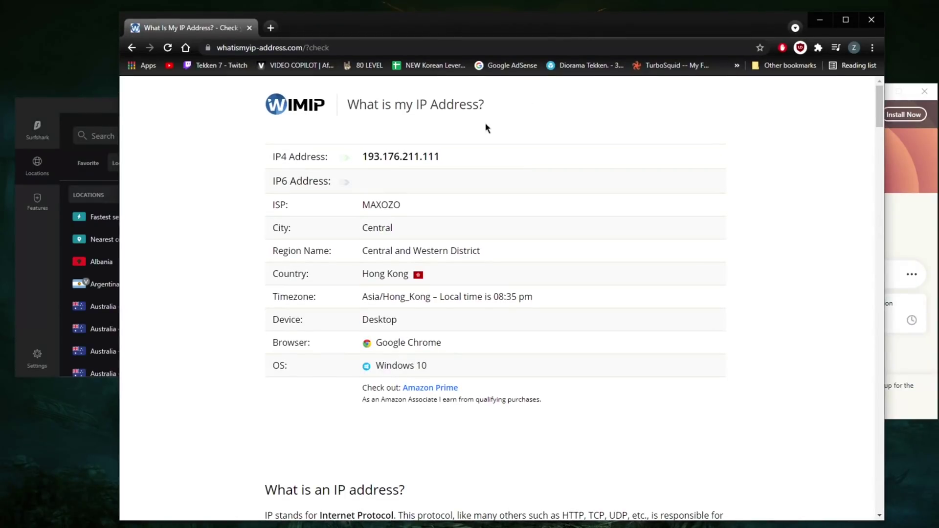
click(168, 47)
key(Return)
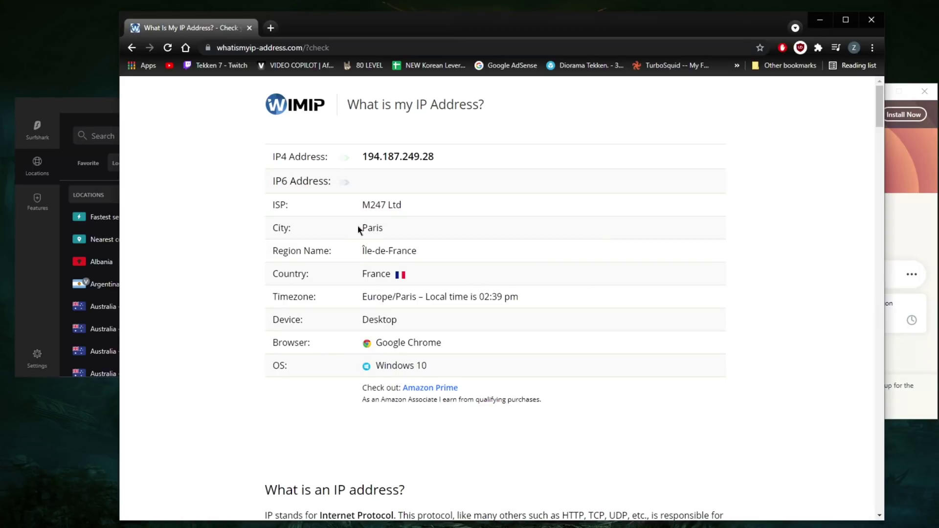
Step: Disconnect NordVPN from the France server and connect Surfshark to Australia - Melbourne
drag(523, 31, 485, 510)
click(664, 439)
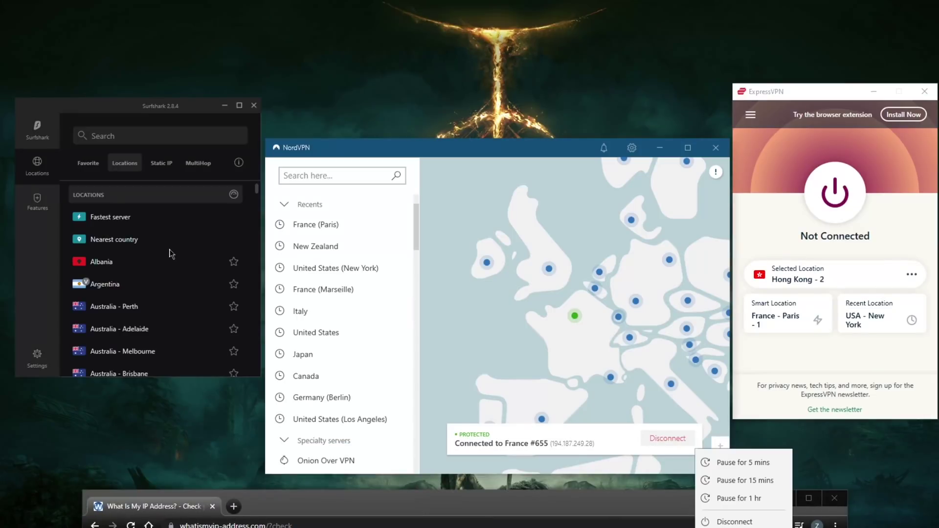
scroll(132, 318, down, 1)
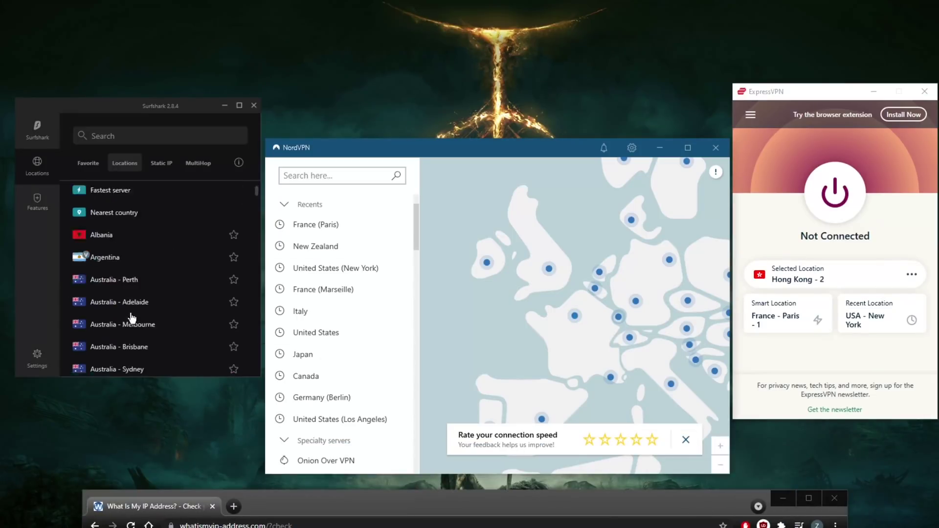
scroll(132, 318, down, 5)
scroll(184, 274, up, 3)
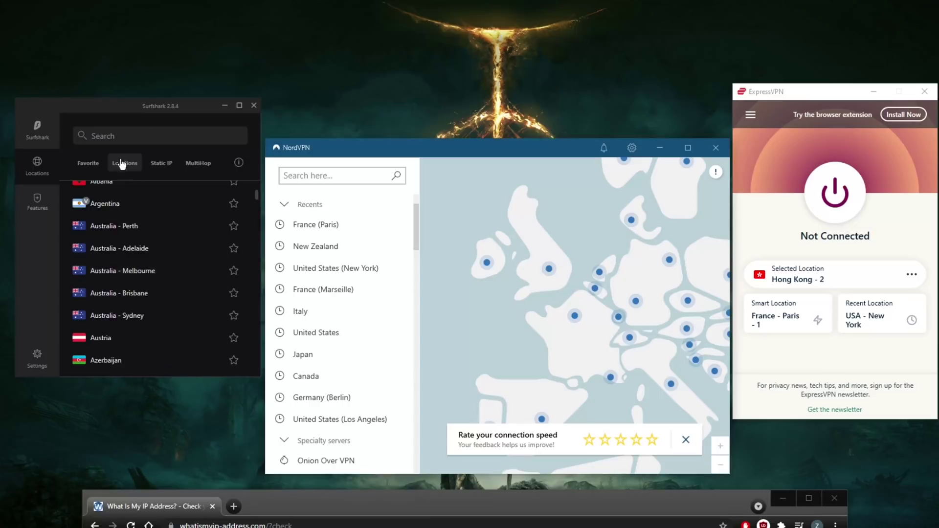
click(206, 271)
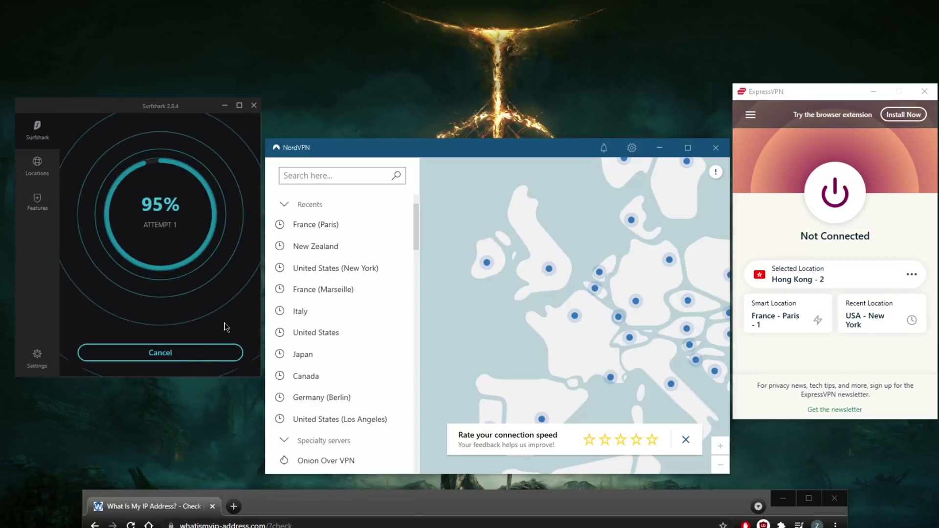
Step: Reload the IP address page in Chrome, allowing the form resubmission, to check the location reported for the Surfshark connection
drag(486, 512, 566, 32)
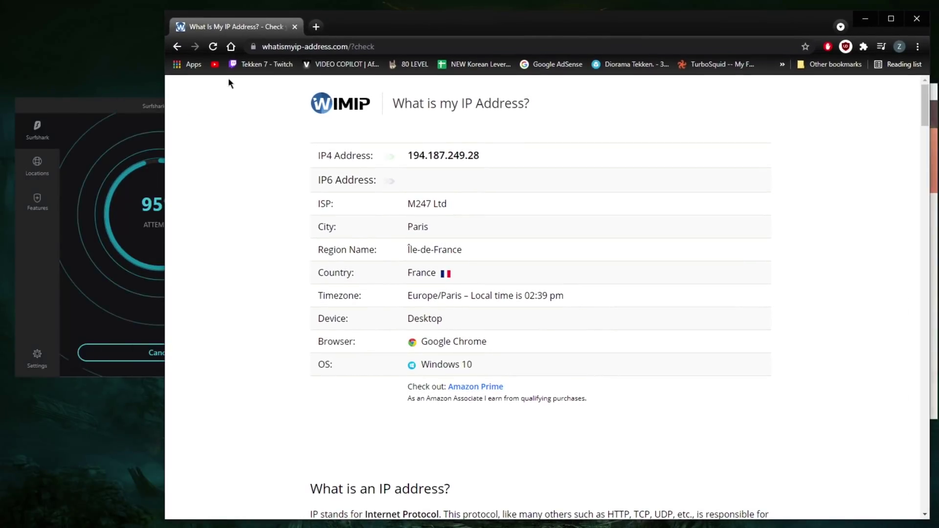
click(140, 107)
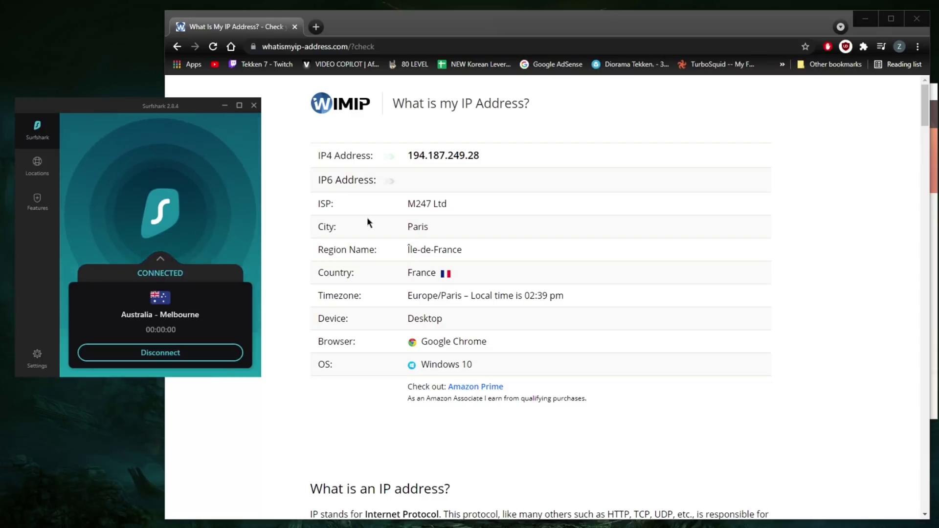
click(293, 114)
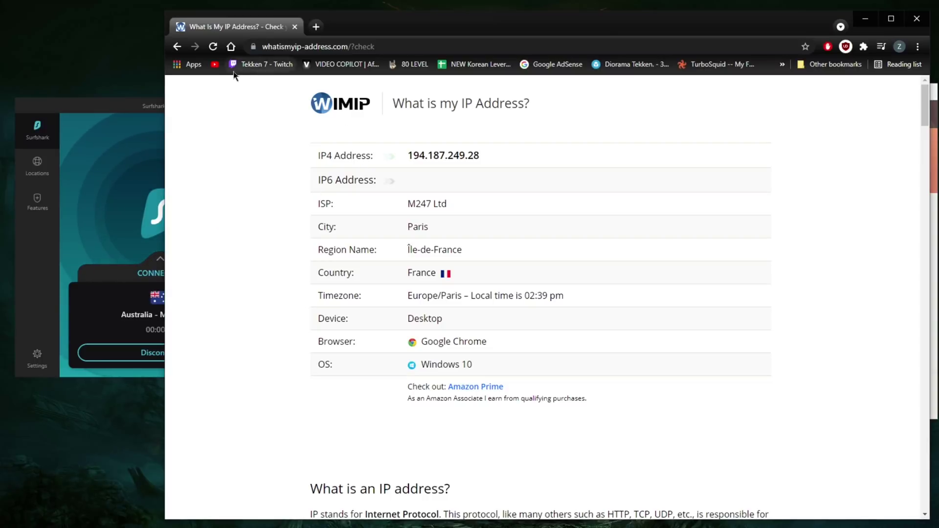
click(211, 49)
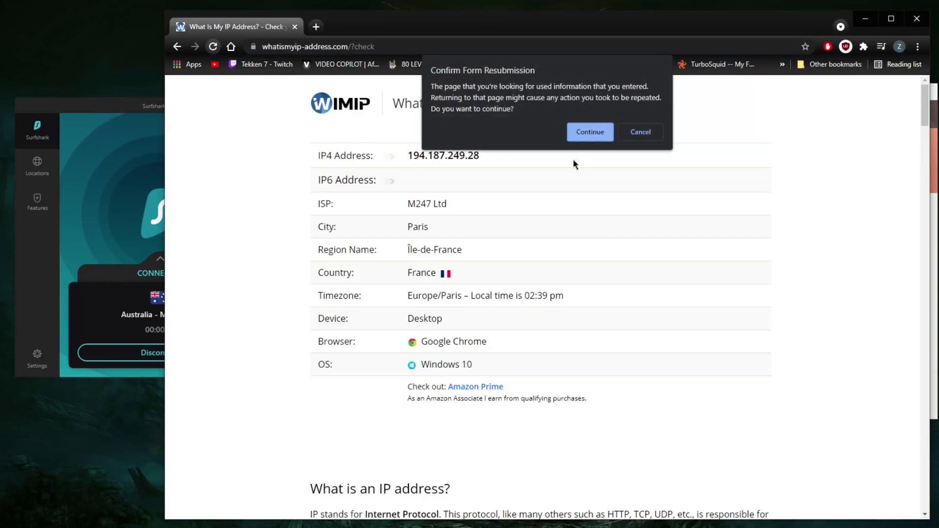
click(586, 133)
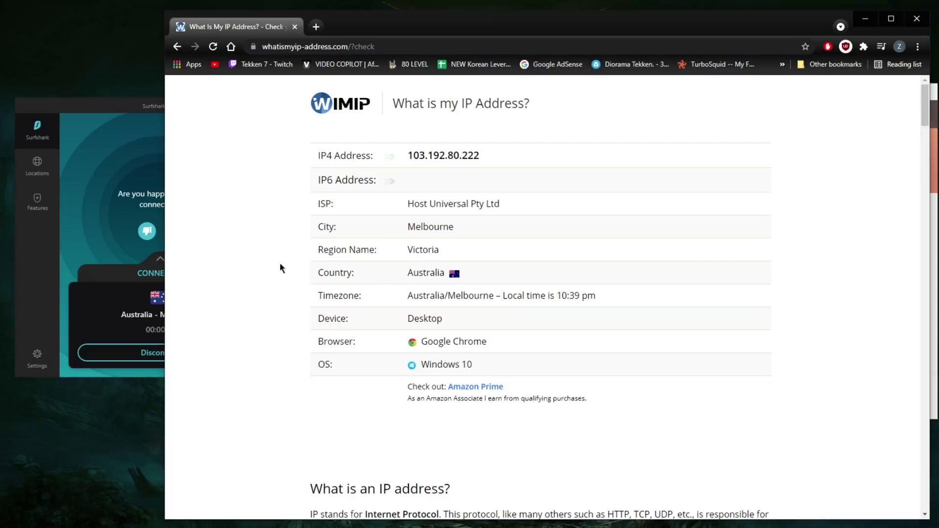
Step: Close the Chrome window and disconnect Surfshark from Australia - Melbourne
click(916, 20)
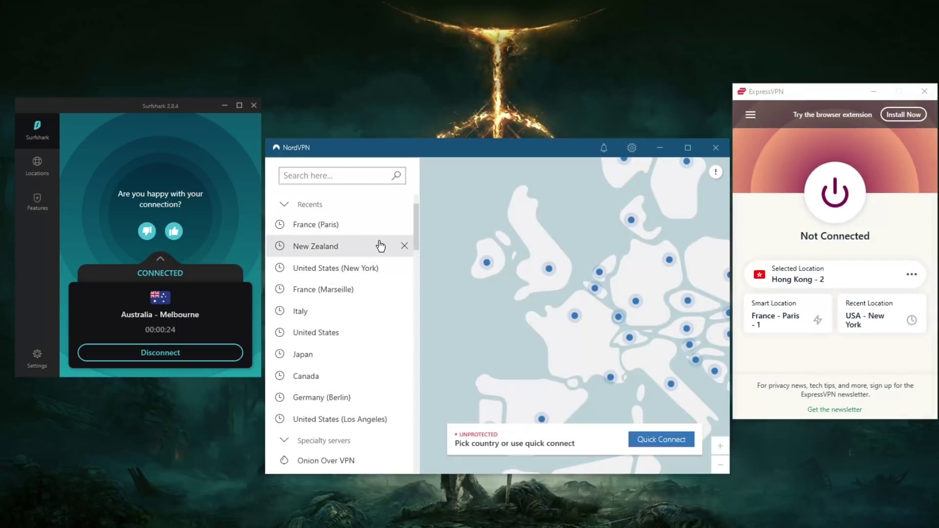
click(162, 353)
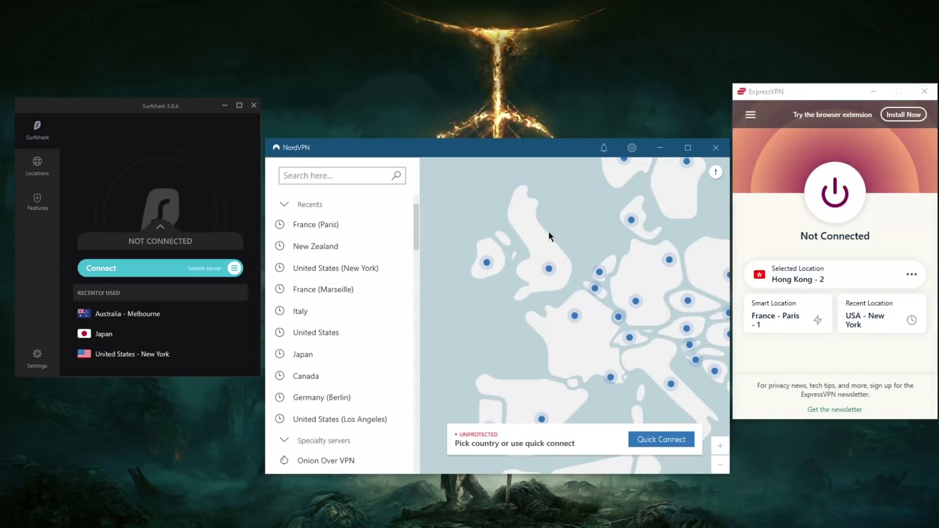
scroll(610, 308, down, 5)
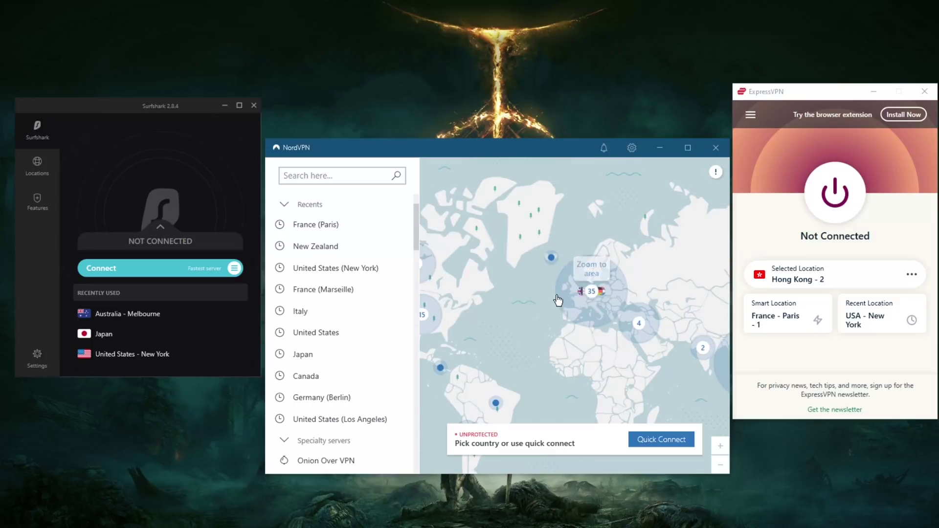
click(790, 95)
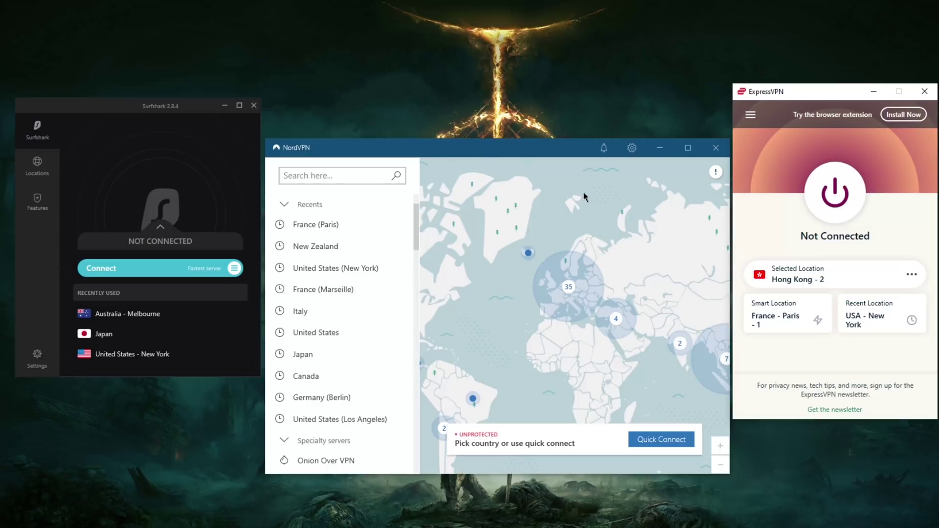
click(551, 218)
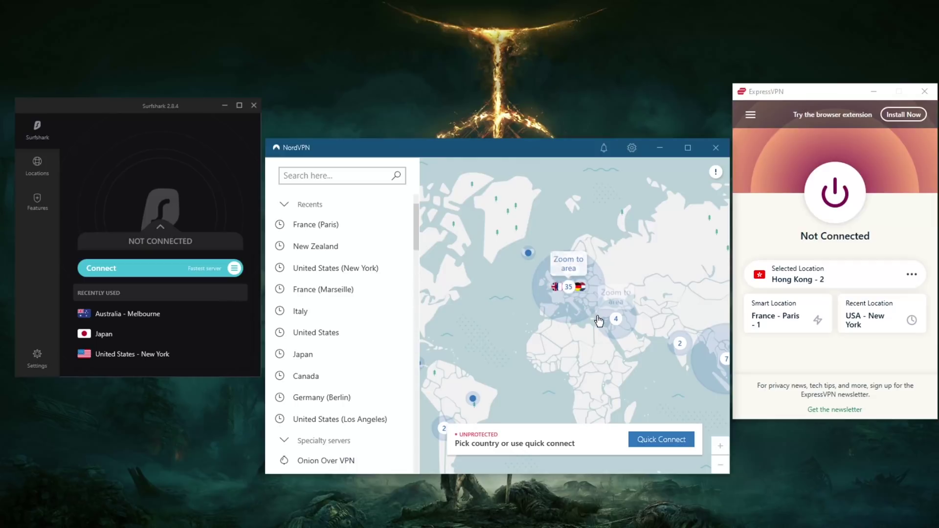
click(776, 98)
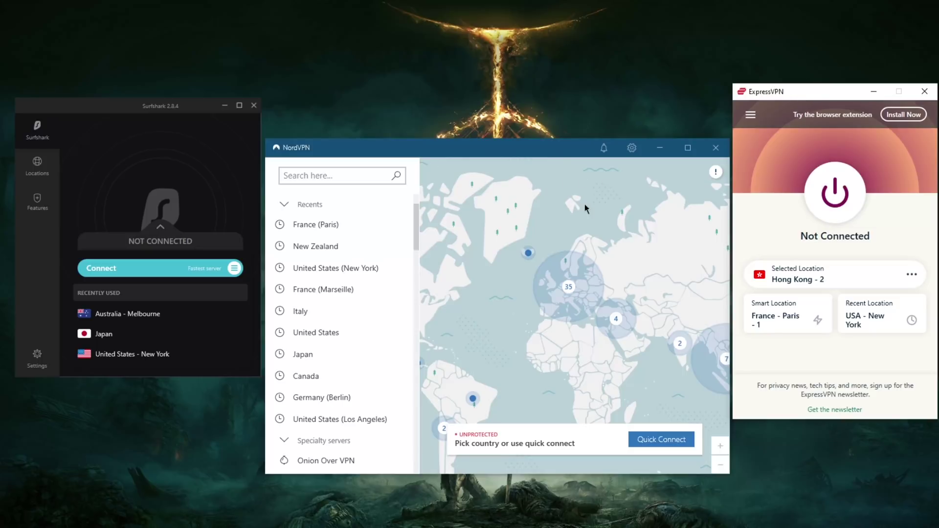
drag(559, 216, 617, 202)
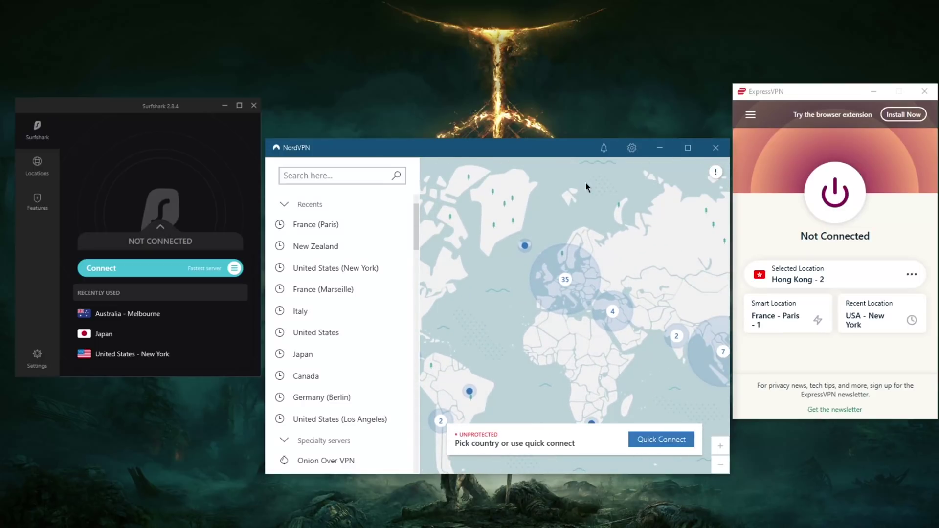
scroll(357, 337, down, 8)
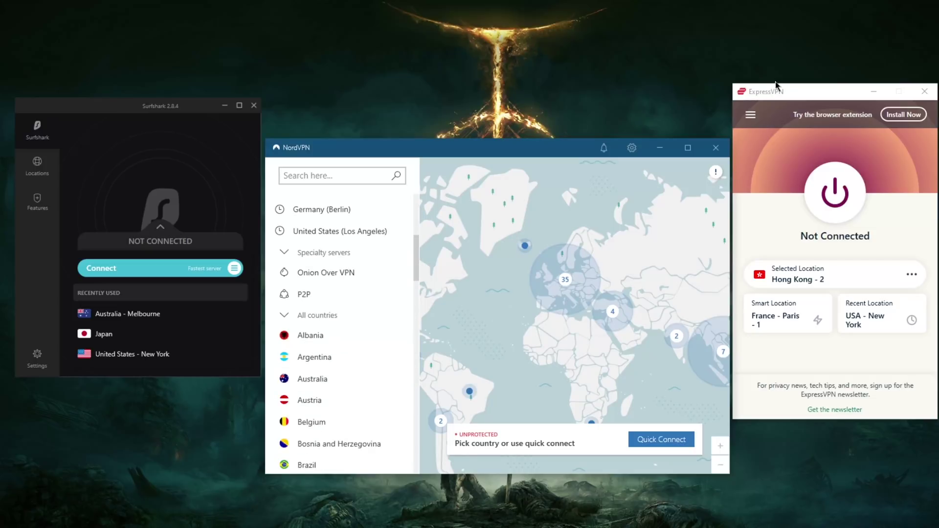
Step: Open ExpressVPN's options to view the general settings, such as Network Lock and split tunneling, and close the window unchanged
click(750, 115)
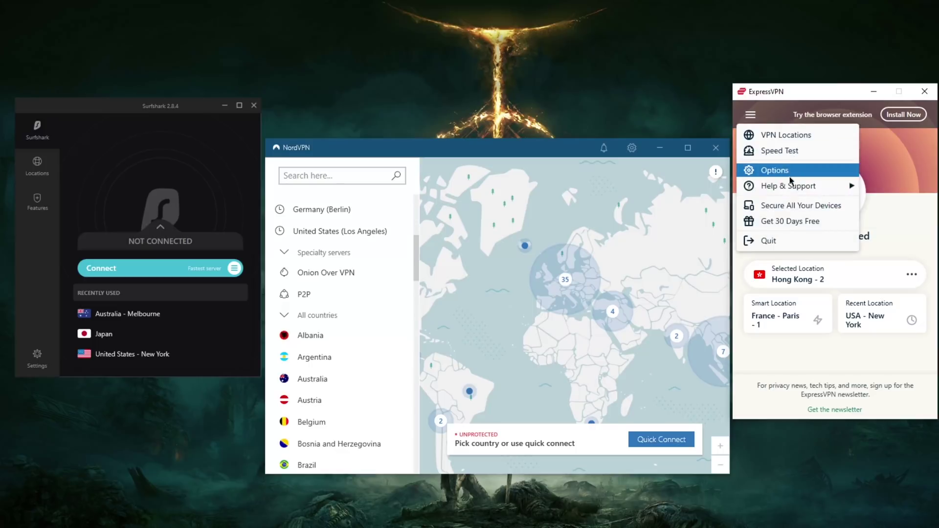
click(775, 170)
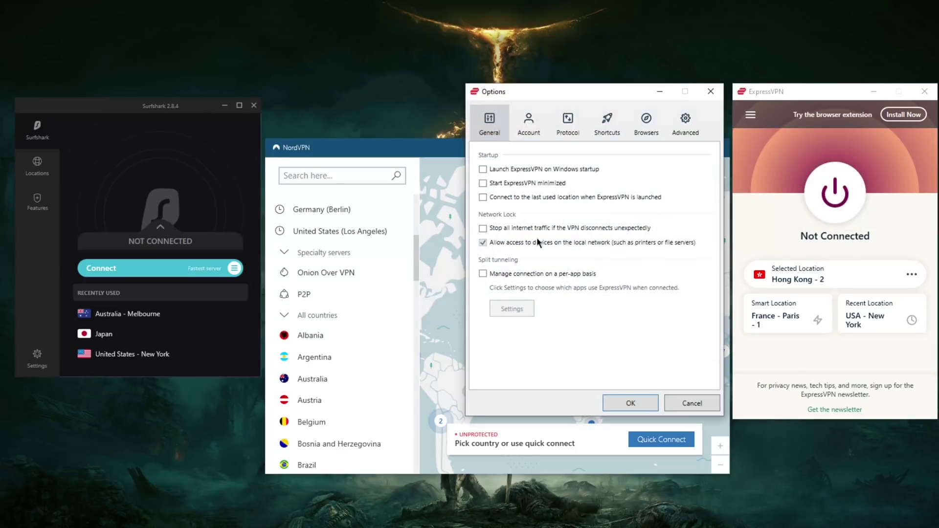
click(711, 91)
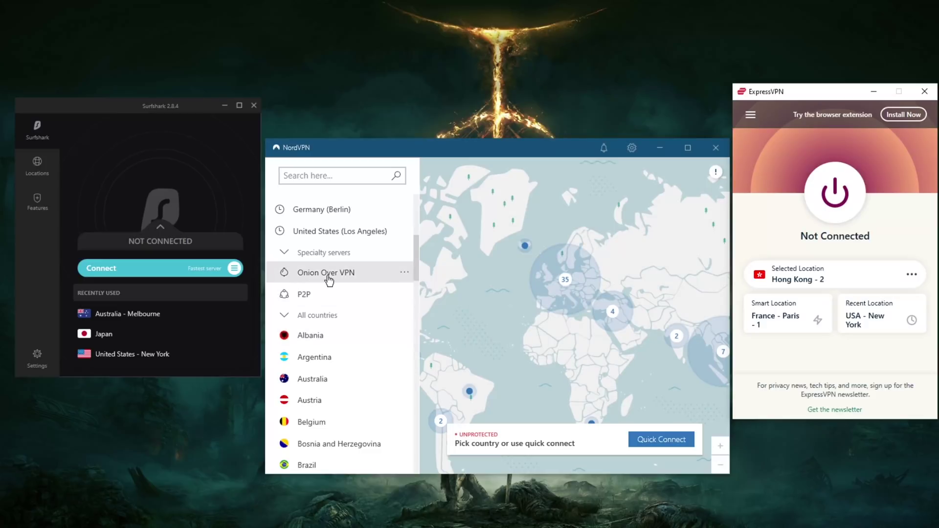
Step: Look through NordVPN's auto-connect and kill switch settings and turn split tunneling off
click(632, 149)
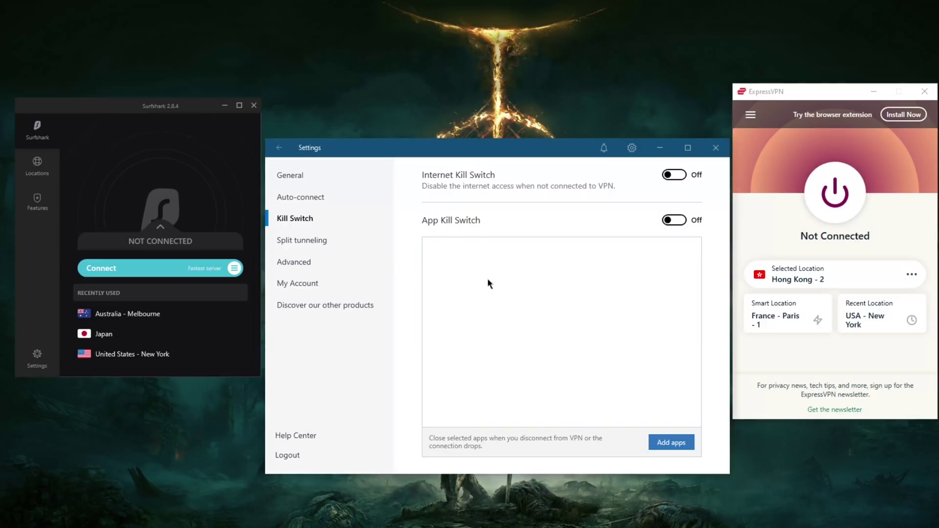
click(307, 195)
click(296, 218)
click(309, 239)
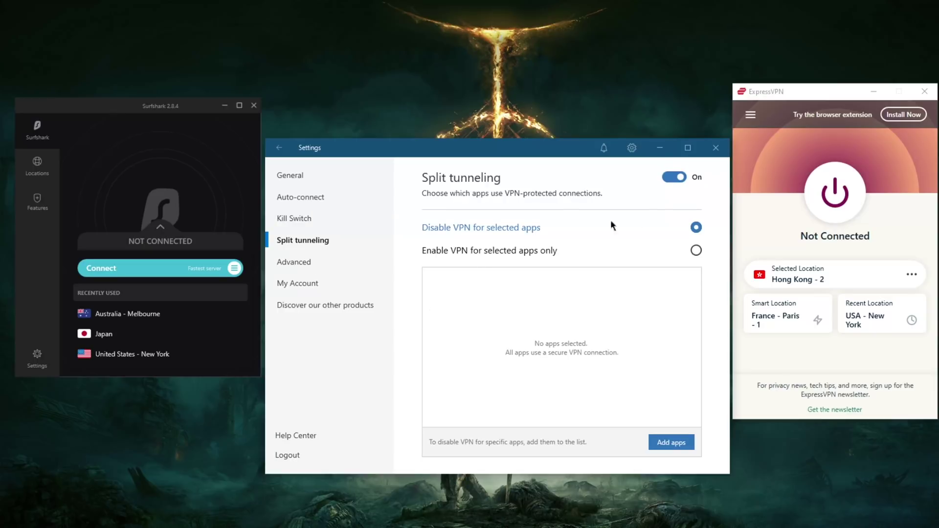
click(679, 182)
Step: View NordVPN's advanced settings, such as custom DNS and obfuscated servers, and return to the server map
click(298, 263)
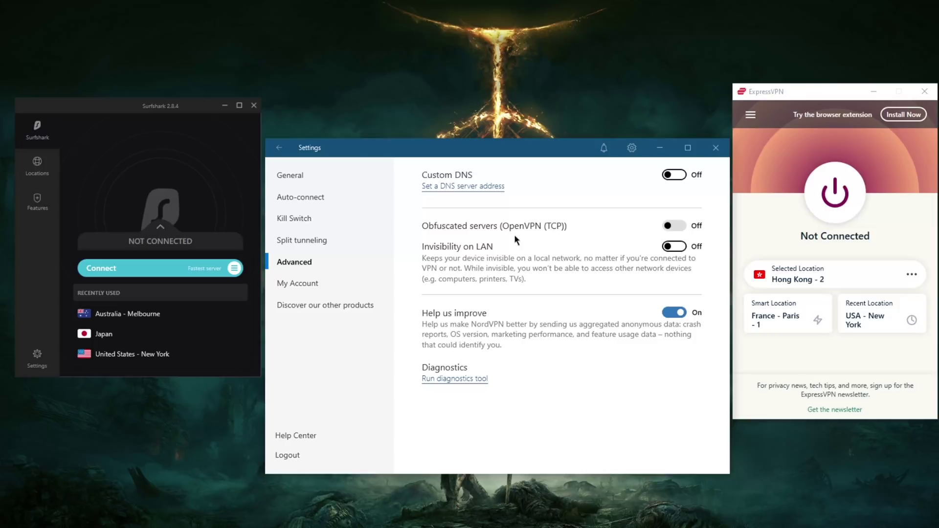
click(279, 148)
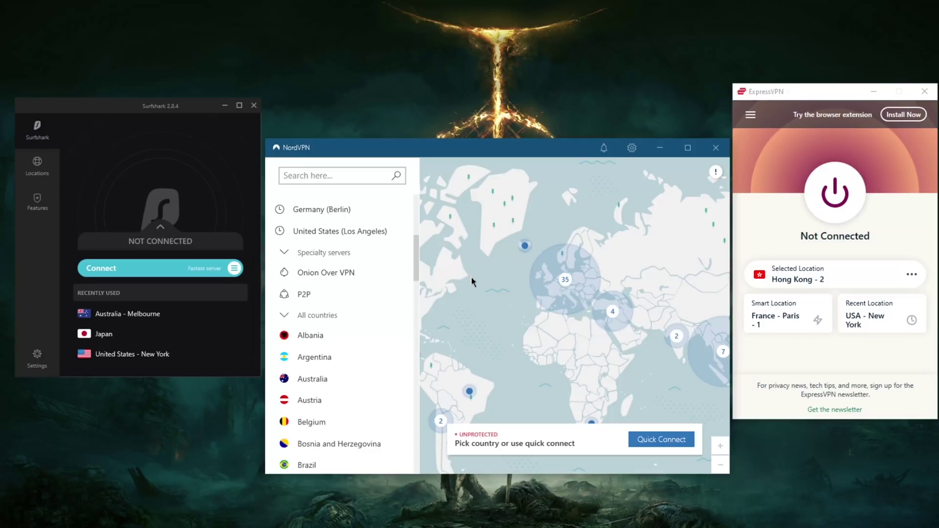
mouse_move(471, 277)
mouse_down()
mouse_move(540, 302)
mouse_move(460, 272)
mouse_up()
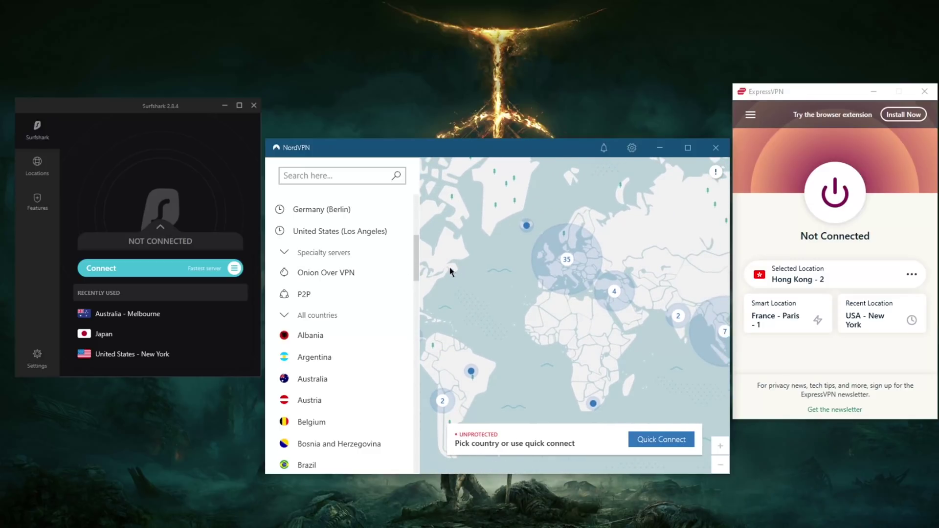
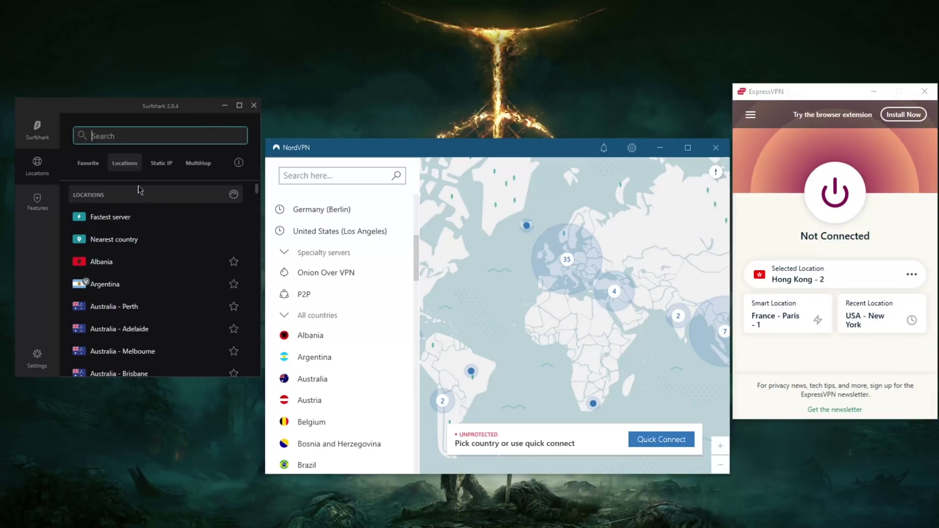
Step: View Surfshark's static IP and MultiHop server lists
click(168, 165)
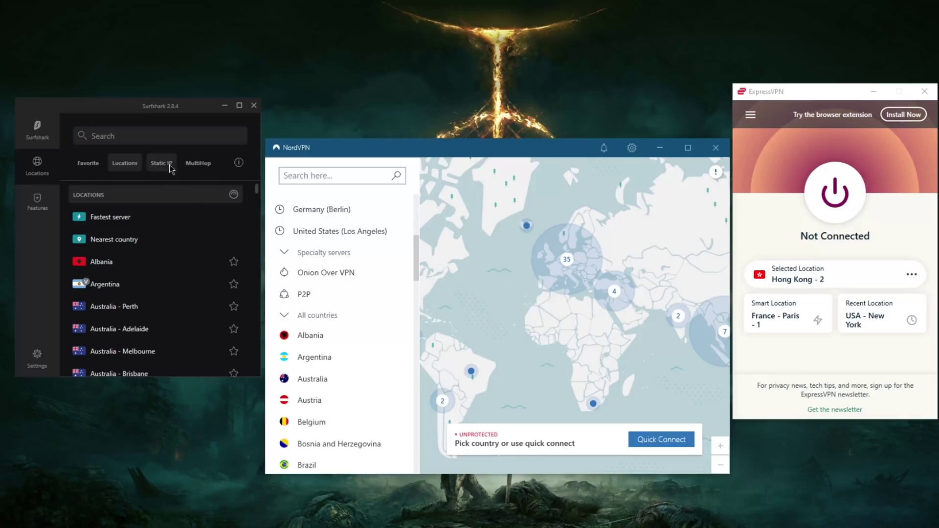
click(203, 166)
Step: Set NordVPN's VPN protocol to OpenVPN (UDP) and return to the server list to view the specialty servers
click(633, 147)
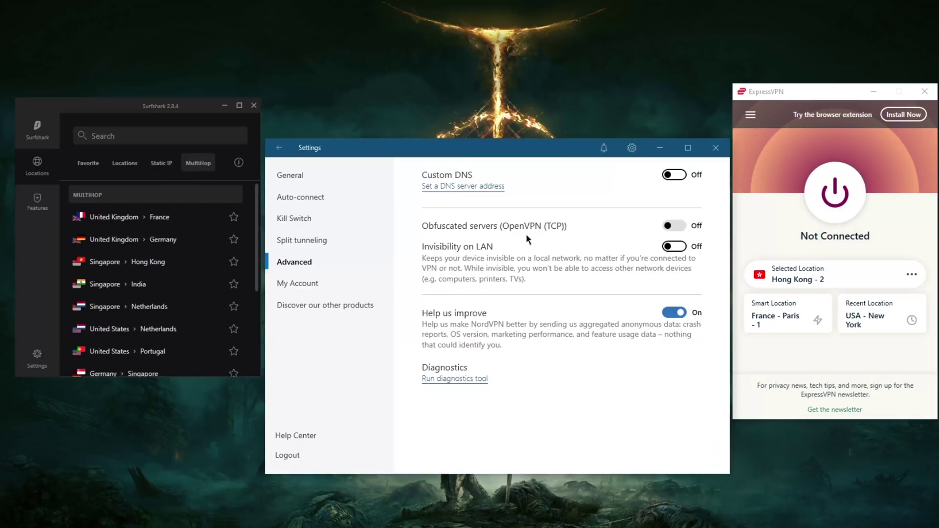
click(302, 199)
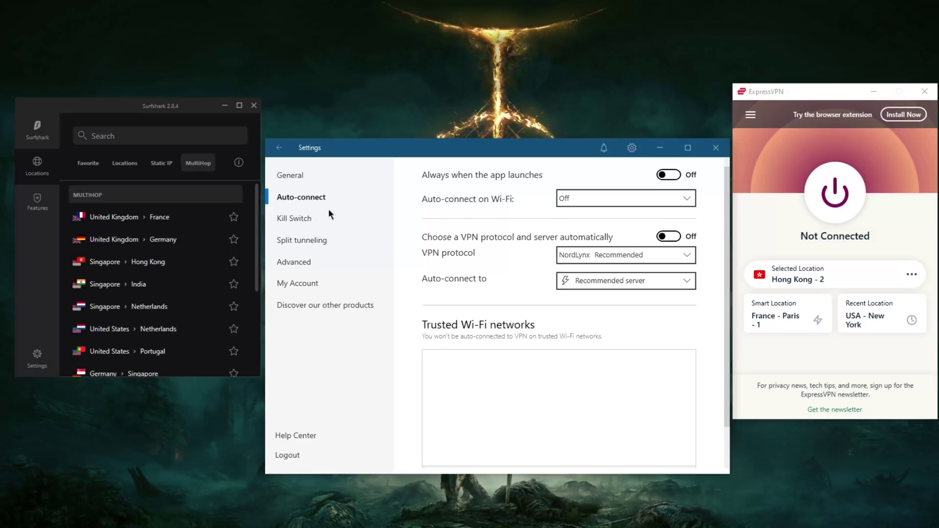
click(601, 258)
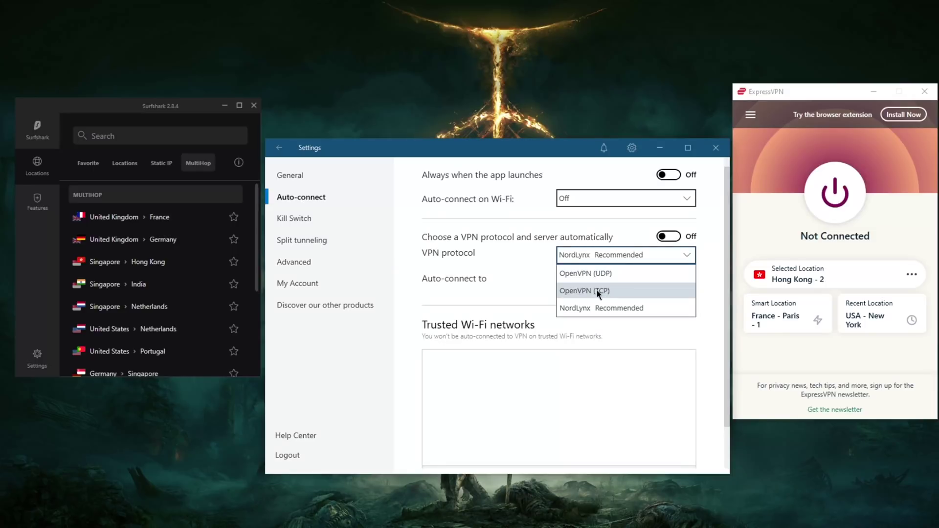
click(613, 275)
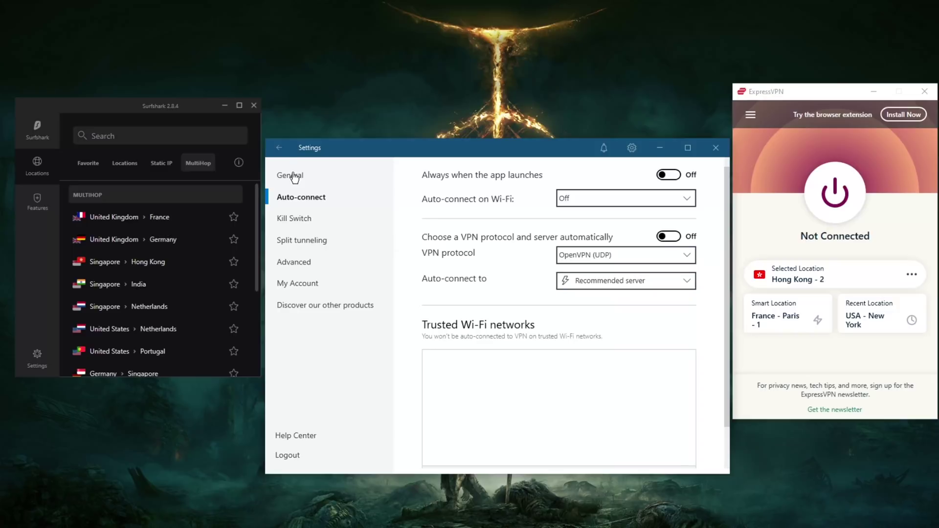
click(278, 148)
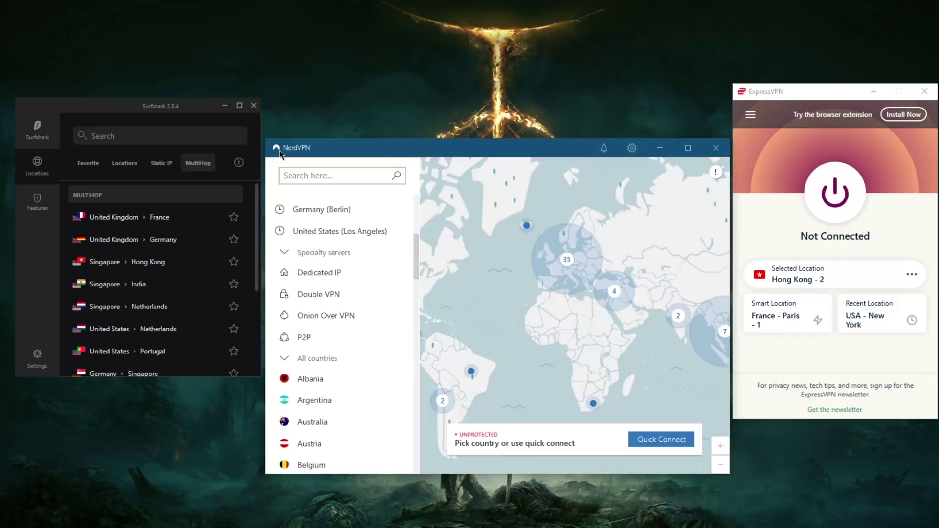
scroll(334, 293, down, 1)
scroll(334, 294, up, 1)
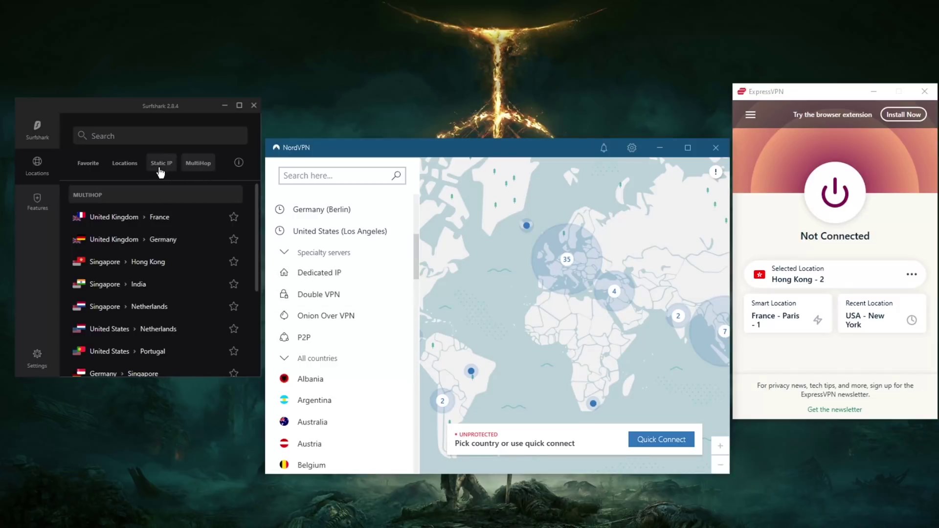
Step: Open Surfshark's VPN features and NordVPN's general settings to compare the CleanWeb and CyberSec ad-blocking options
click(37, 201)
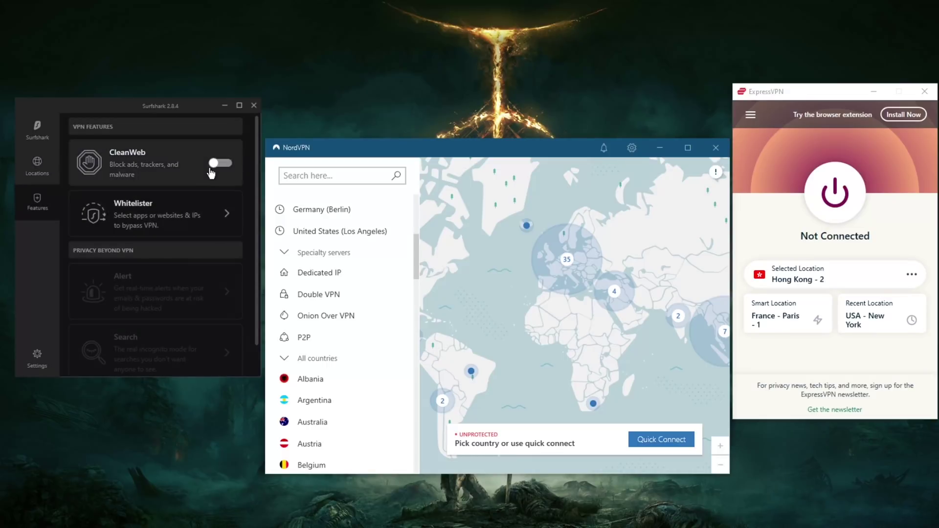
click(632, 148)
click(295, 176)
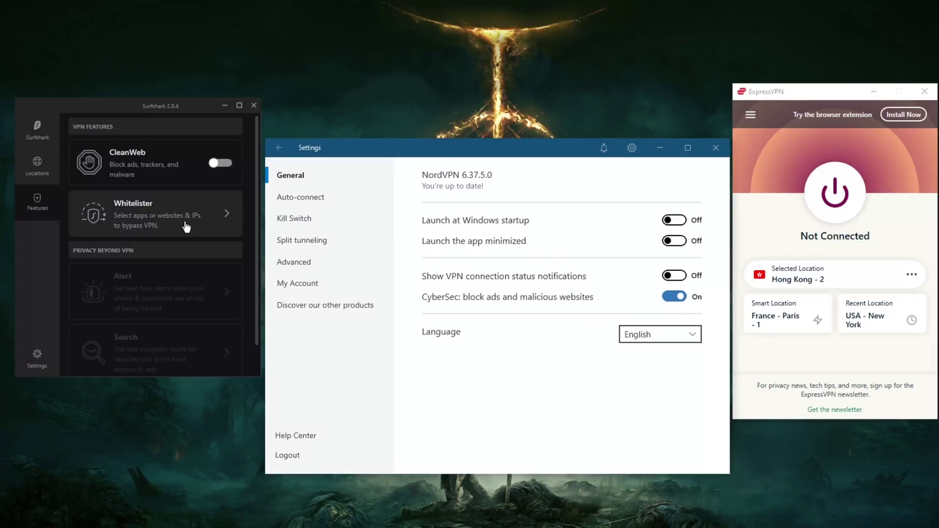
Step: View the protocol choices in Surfshark's advanced settings, leave the selection unchanged and return to the main settings
click(37, 359)
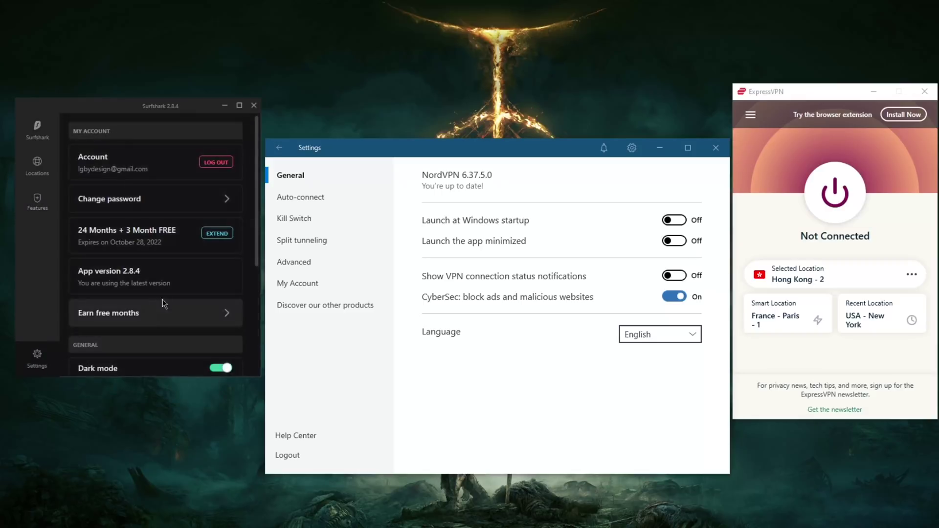
scroll(164, 303, down, 4)
click(128, 310)
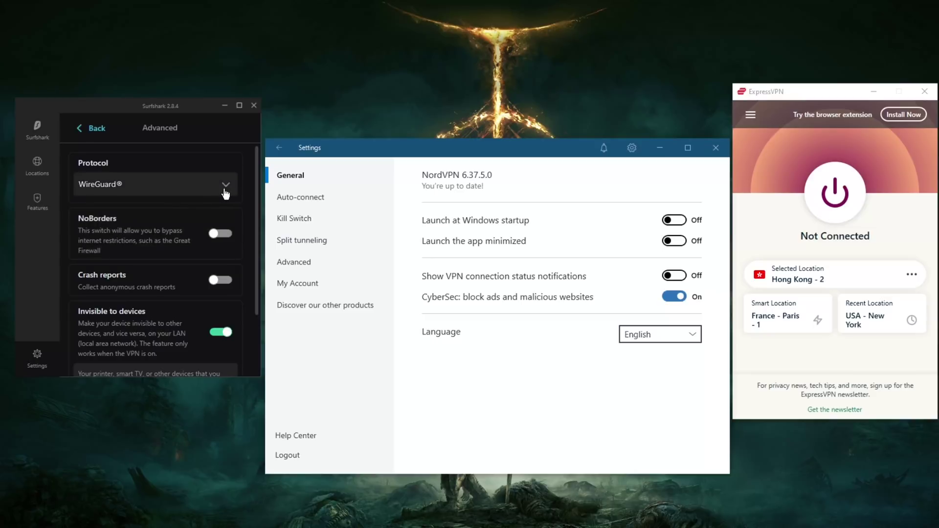
click(171, 195)
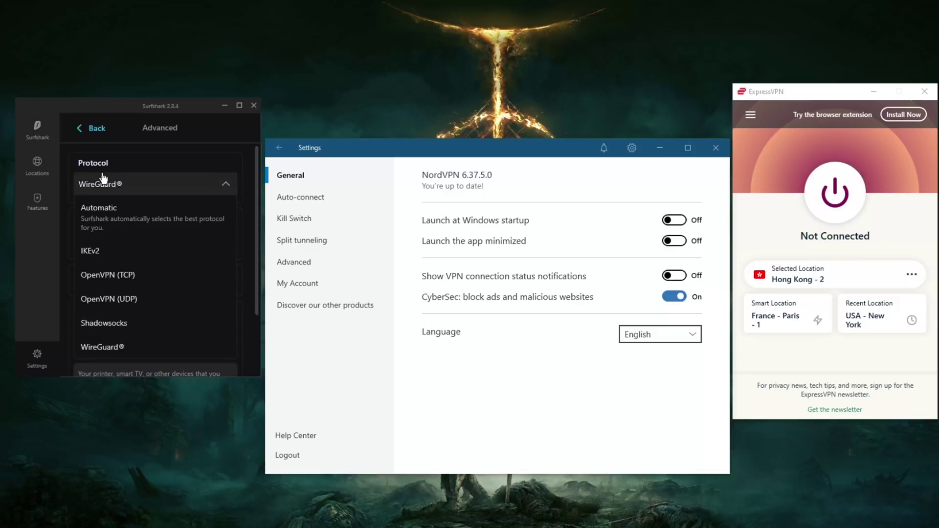
click(112, 184)
click(96, 130)
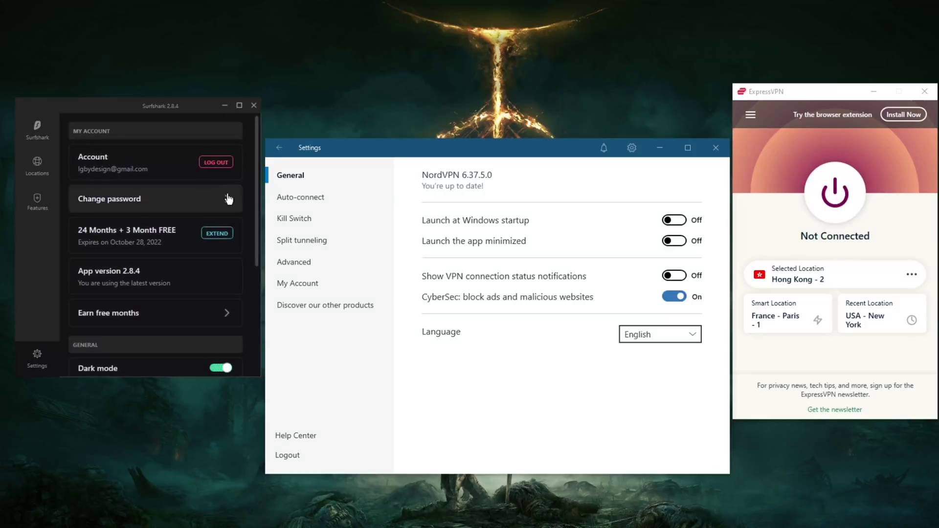